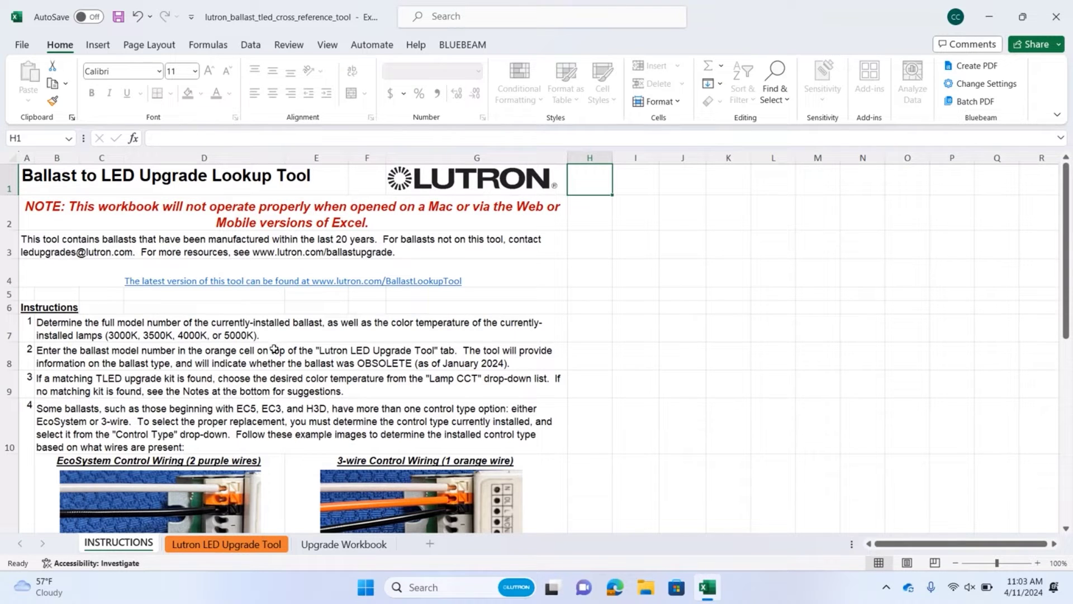
pyautogui.scroll(-1, 270, 354)
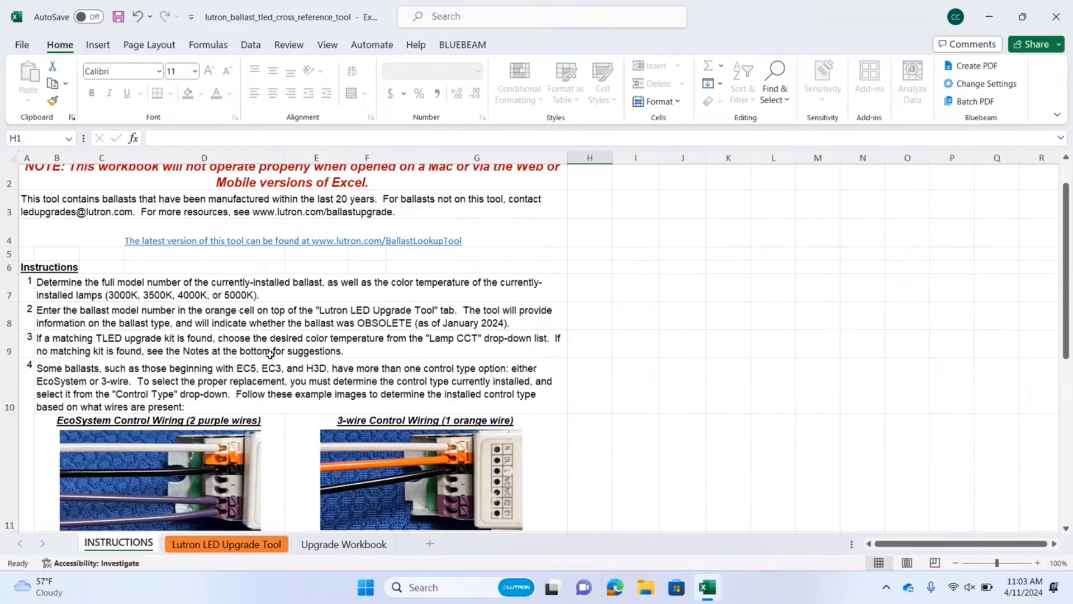
pyautogui.scroll(-3, 270, 354)
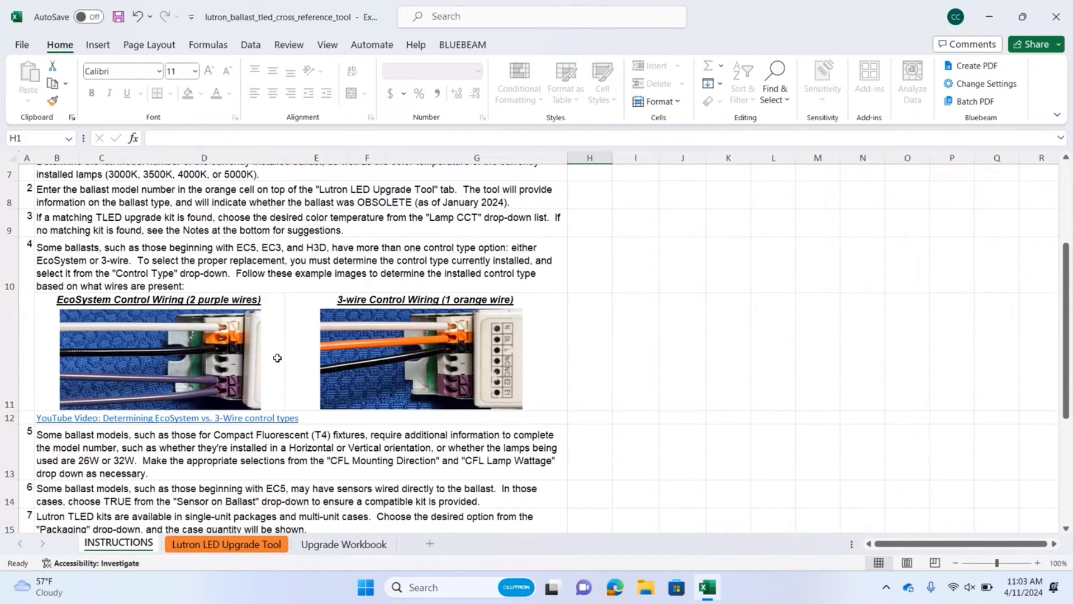
pyautogui.scroll(4, 277, 357)
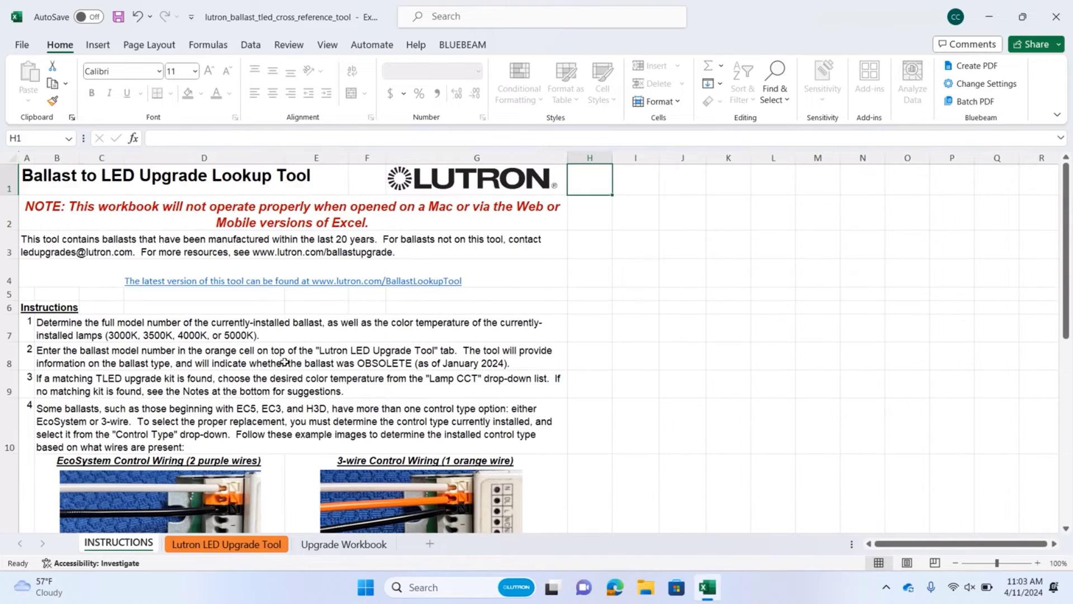
pyautogui.click(200, 543)
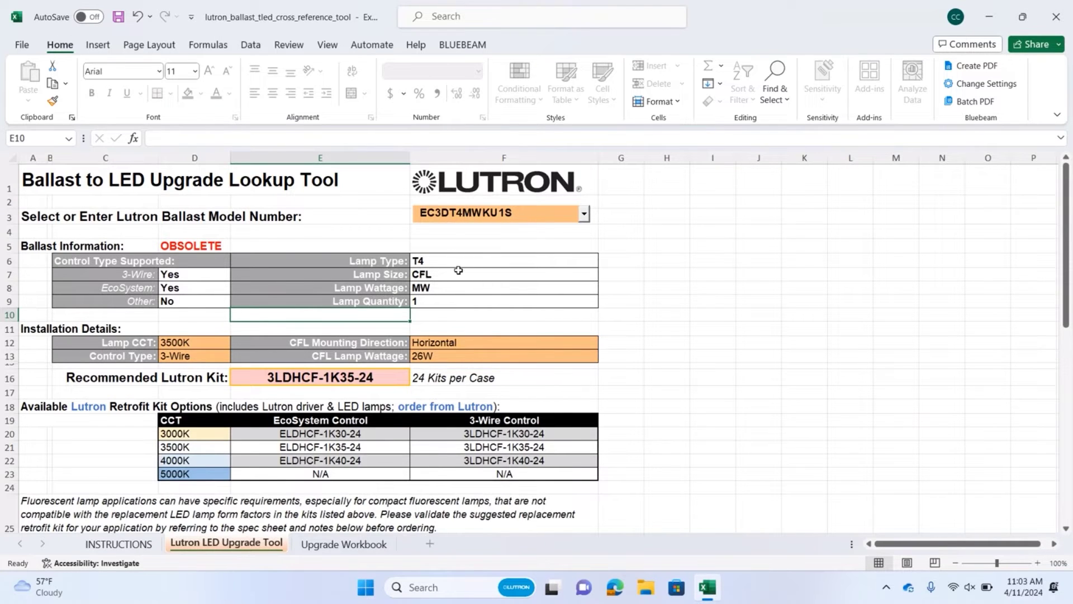
# Replace the ballast model in F3 with EHDT832MU210, giving recommended kit ELD4T8-2M35-12.
pyautogui.doubleClick(529, 214)
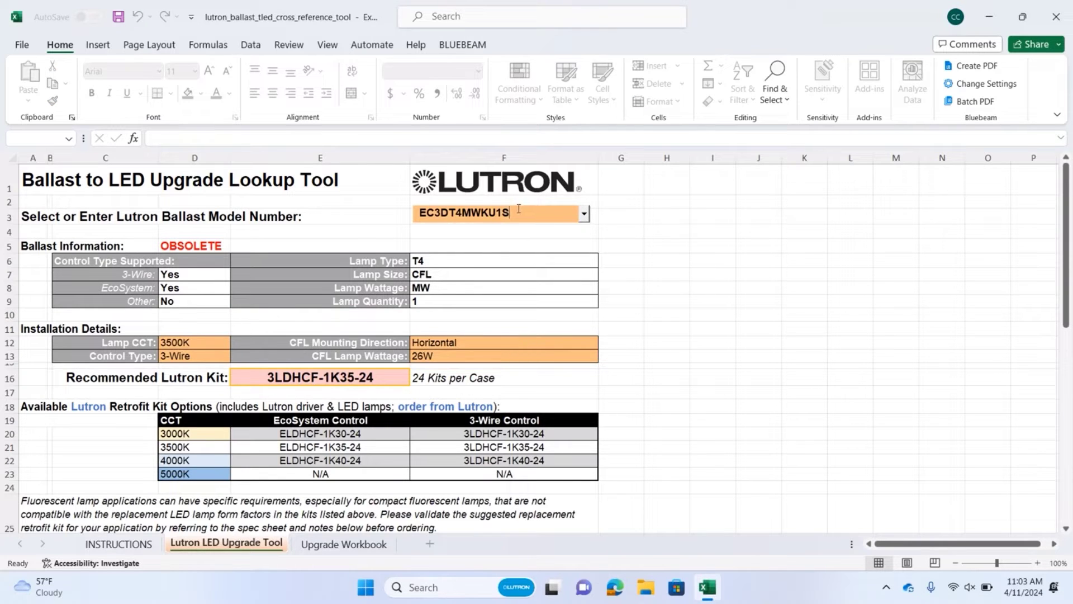
pyautogui.moveTo(519, 209); pyautogui.dragTo(407, 203)
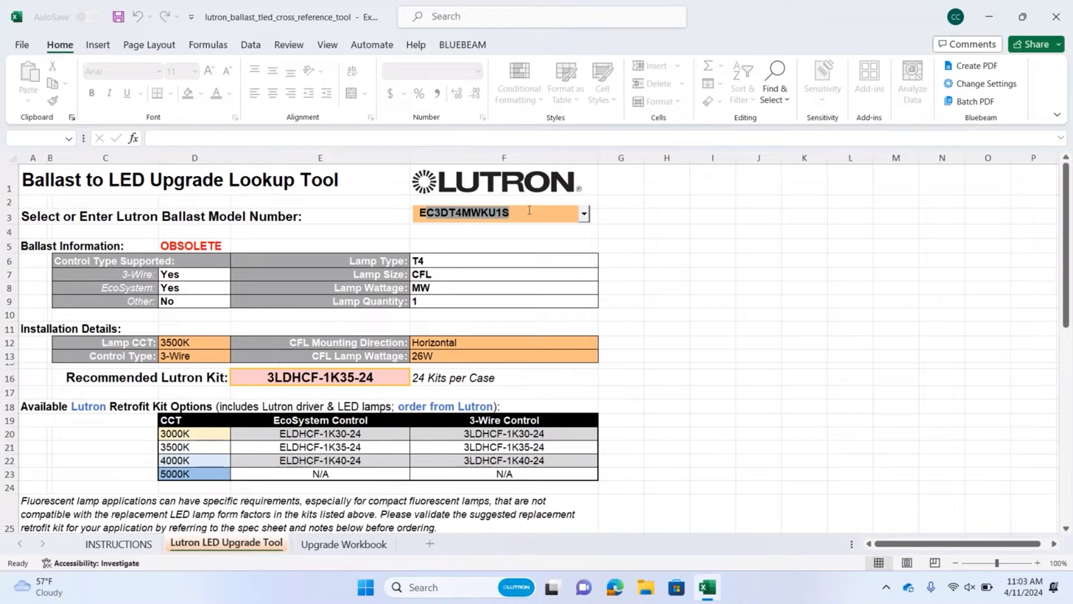
pyautogui.press('BackSpace')
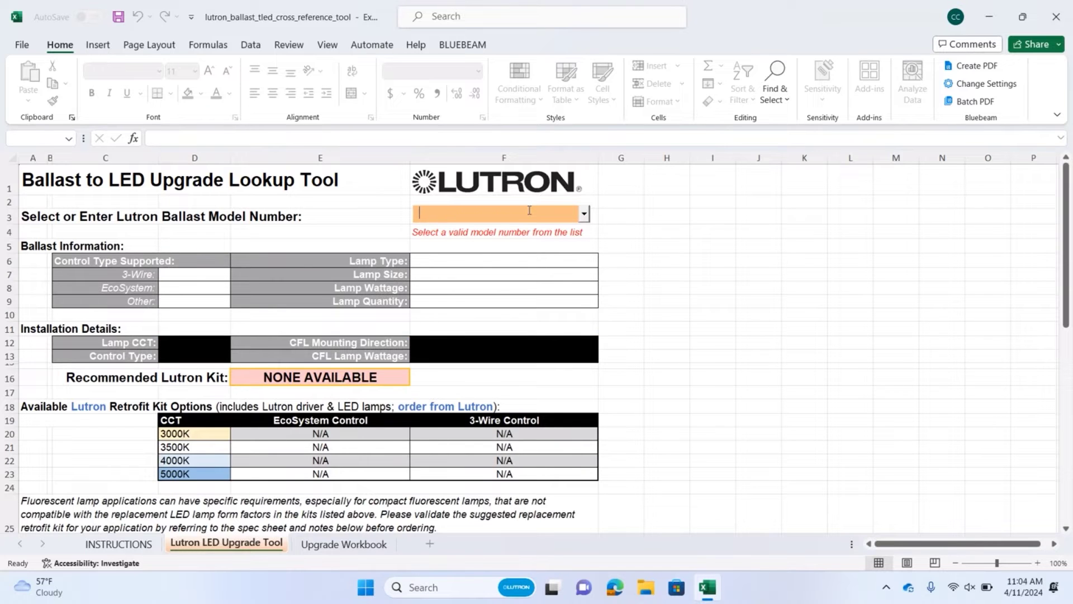
pyautogui.write('EHD')
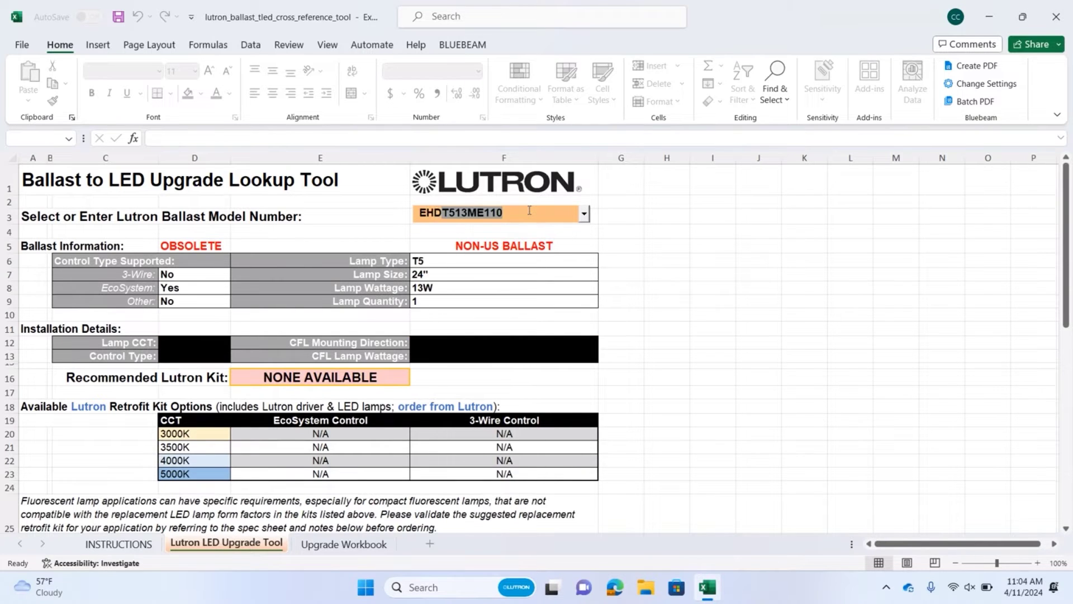
pyautogui.write('T83')
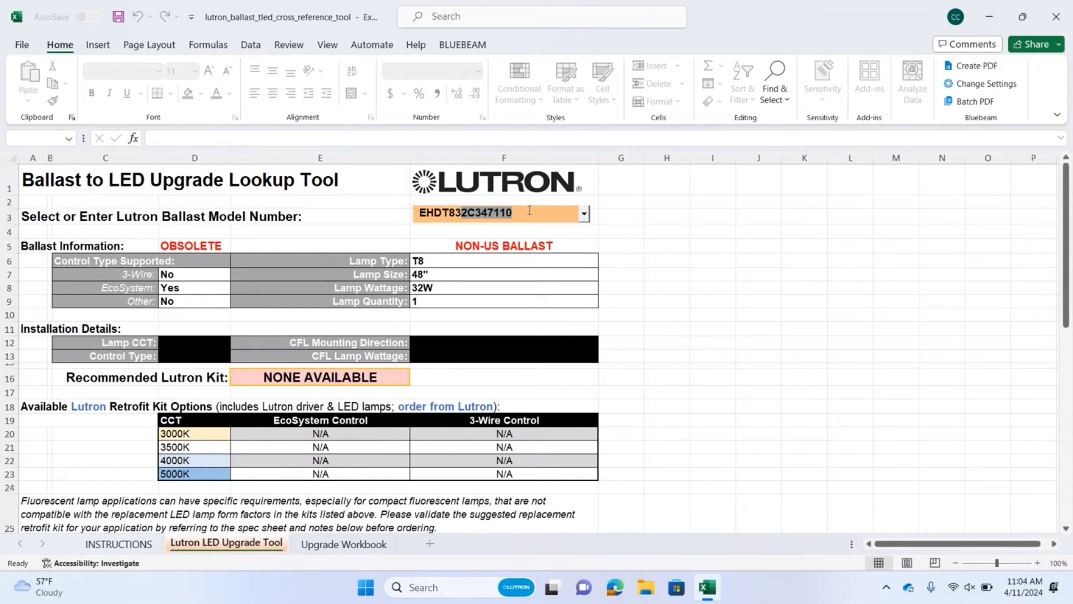
pyautogui.write('2MU210')
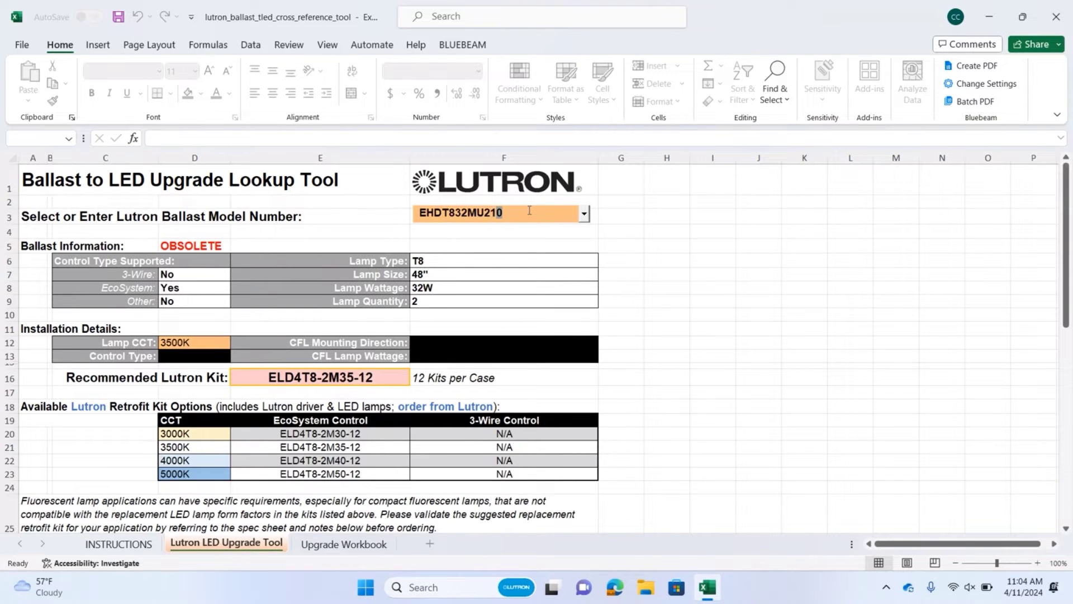
pyautogui.click(618, 230)
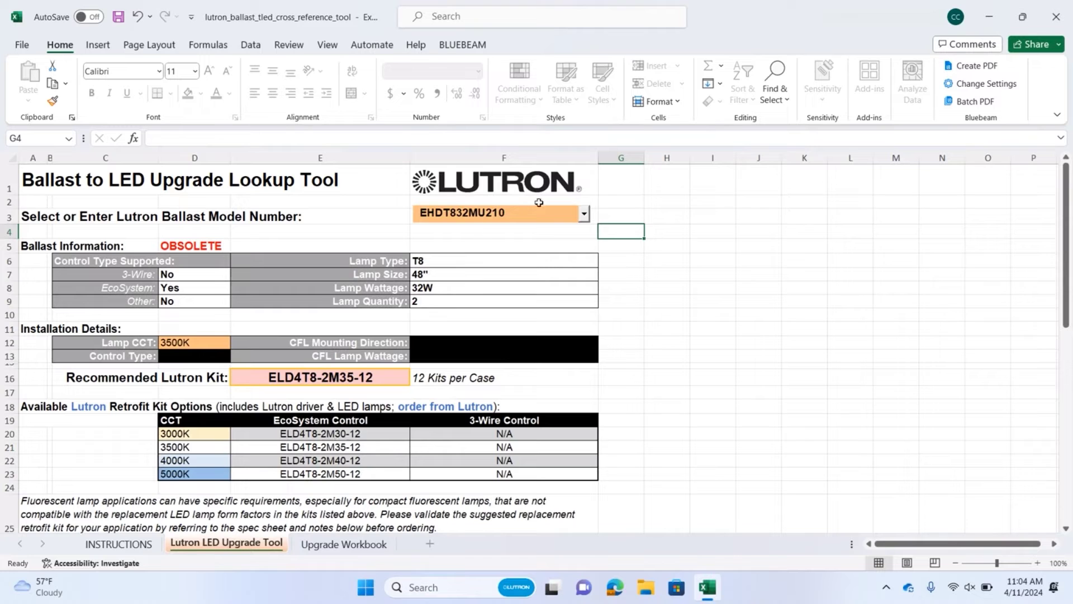
pyautogui.click(583, 215)
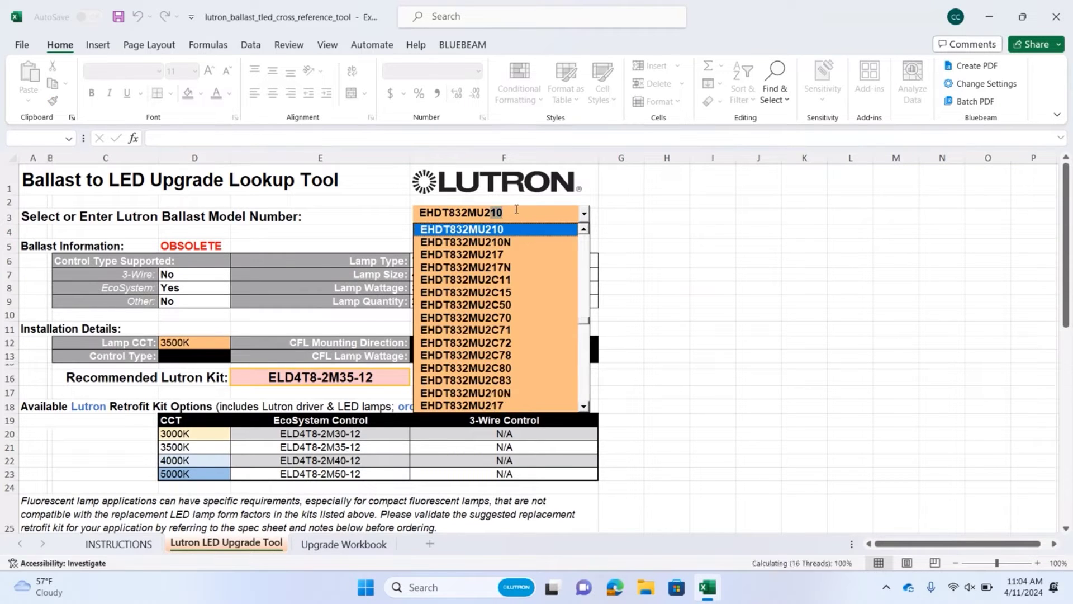
# Enter ballast model FDB-4827-277-2 in the model-number cell F3.
pyautogui.press('BackSpace')
pyautogui.press('BackSpace')
pyautogui.press('BackSpace')
pyautogui.press('BackSpace')
pyautogui.press('BackSpace')
pyautogui.press('BackSpace')
pyautogui.press('BackSpace')
pyautogui.press('BackSpace')
pyautogui.press('BackSpace')
pyautogui.press('BackSpace')
pyautogui.press('BackSpace')
pyautogui.press('BackSpace')
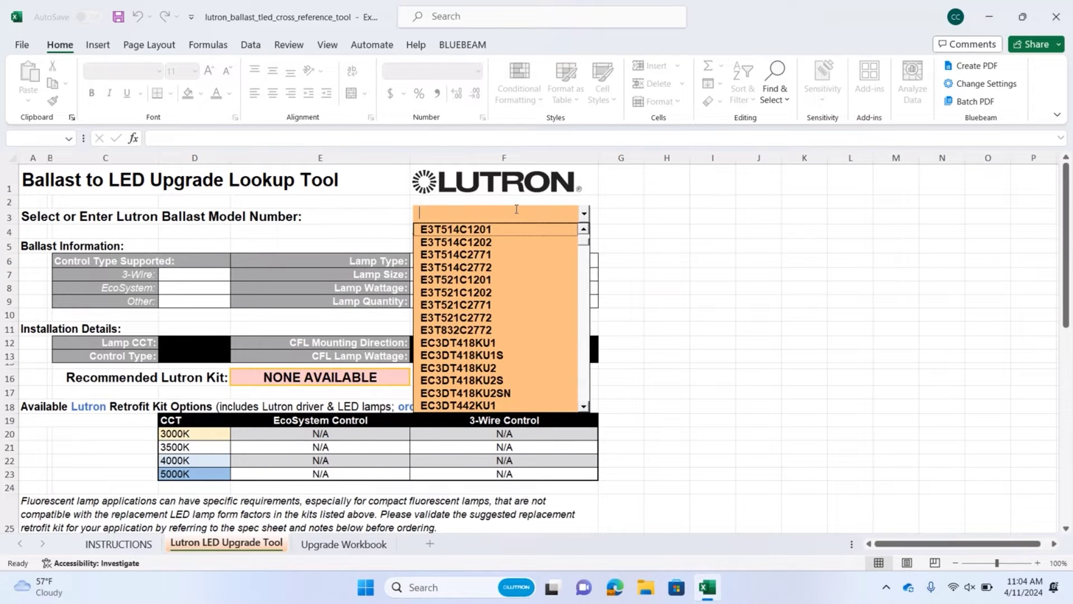
pyautogui.write('FDB-')
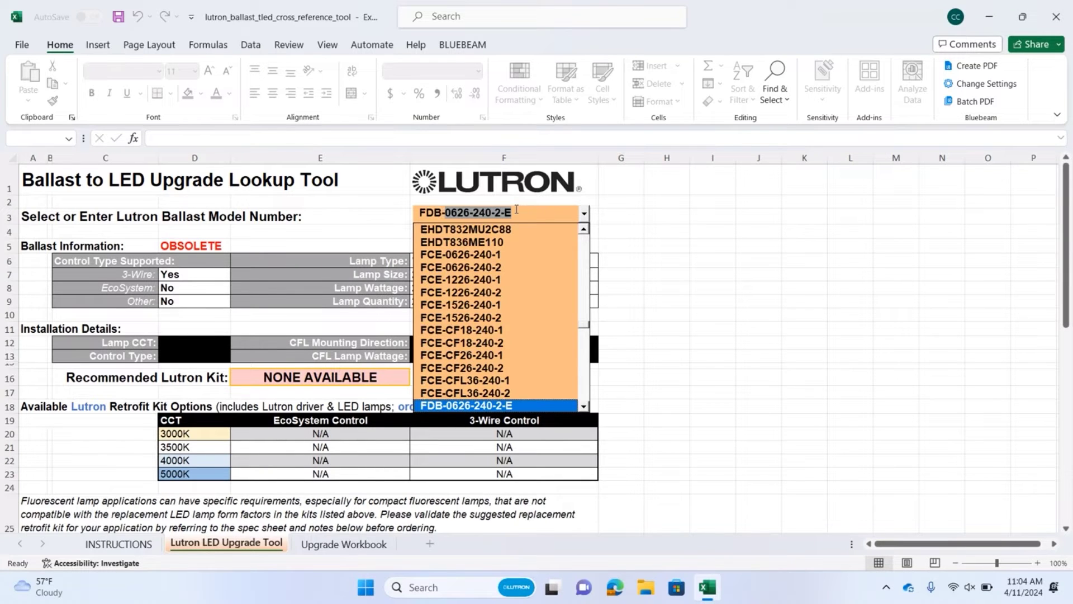
pyautogui.write('4827')
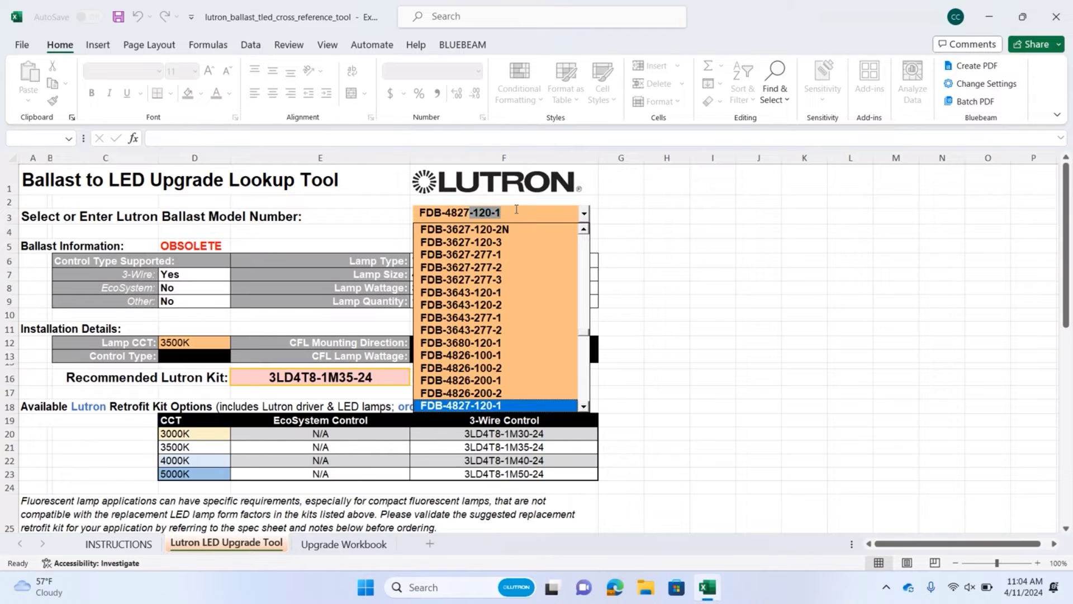
pyautogui.write('-277')
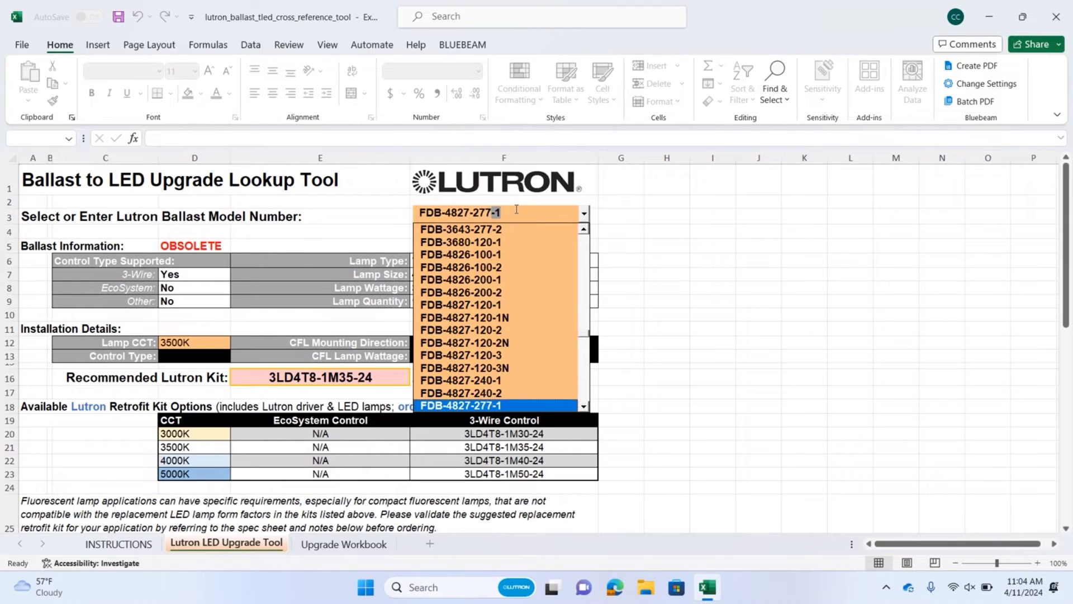
pyautogui.write('-2')
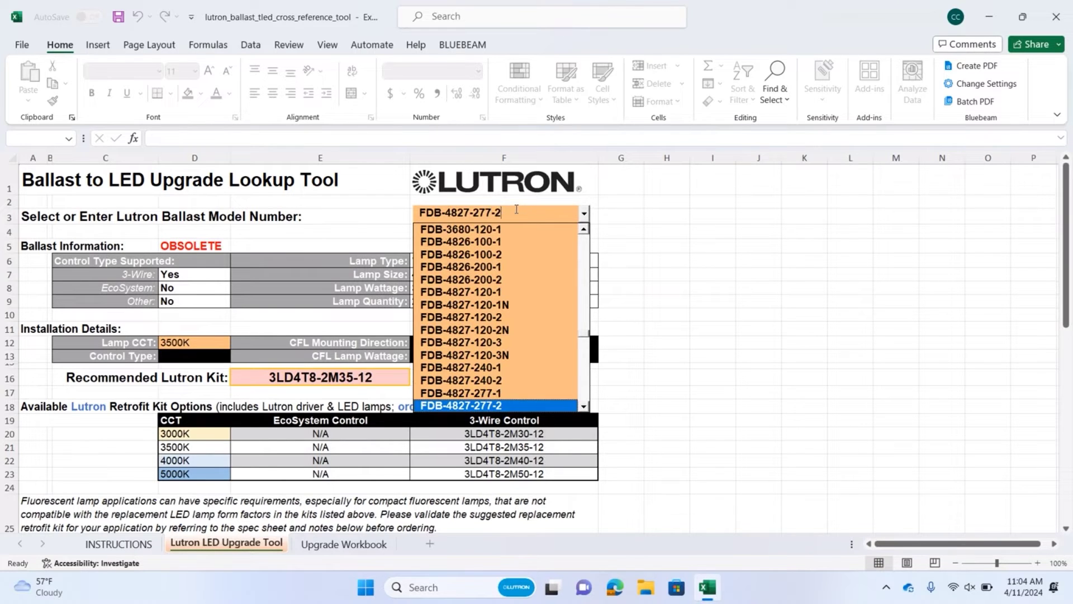
pyautogui.click(516, 210)
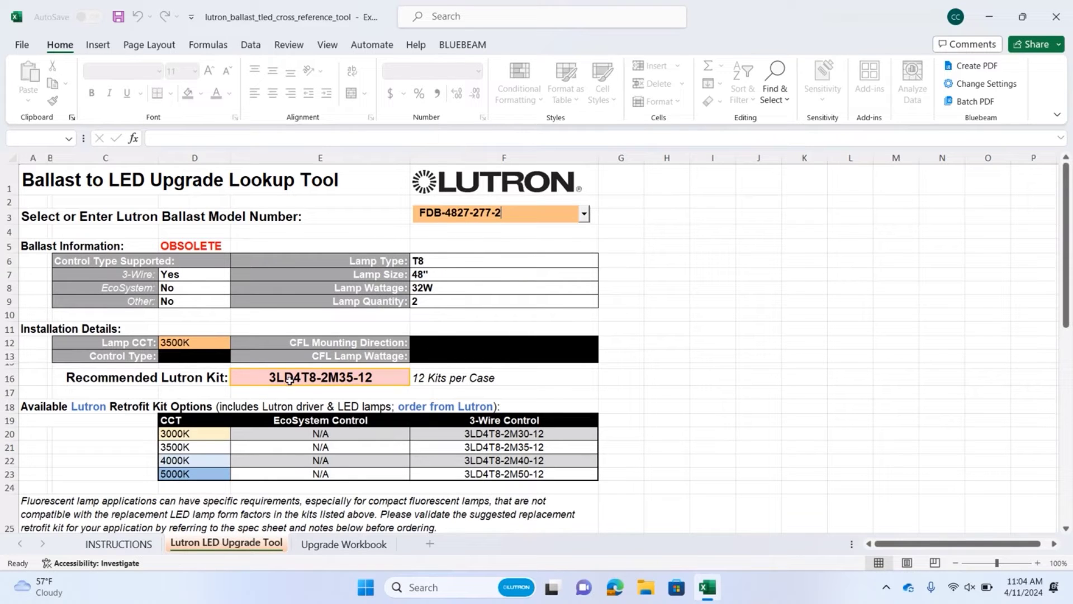
pyautogui.click(215, 343)
# Set Lamp CCT to 3000K so the tool recommends kit 3LD4T8-2M30-12.
pyautogui.click(235, 344)
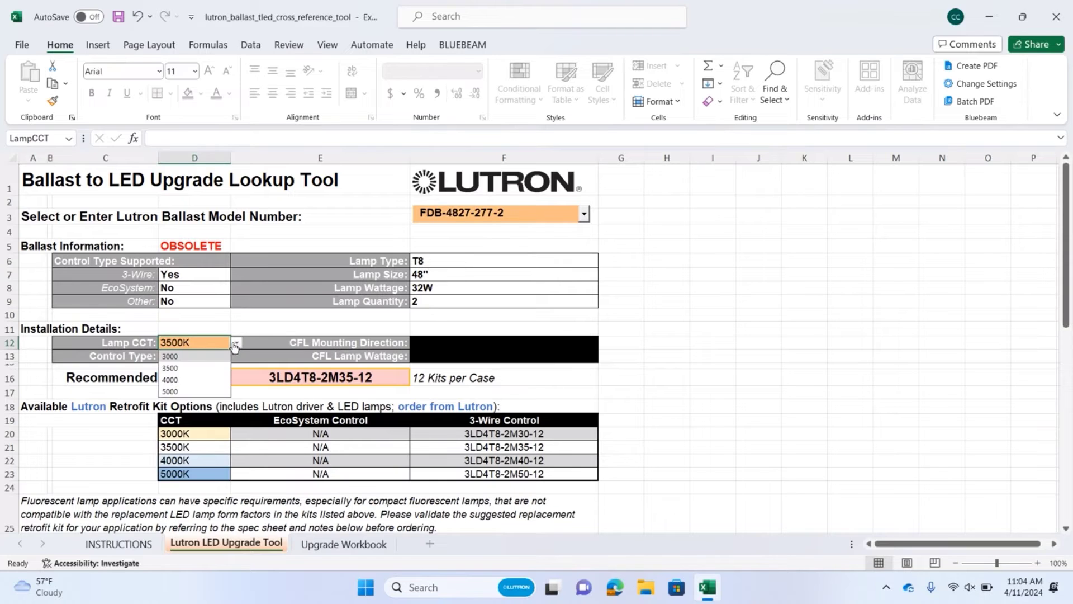
pyautogui.click(201, 356)
pyautogui.click(284, 319)
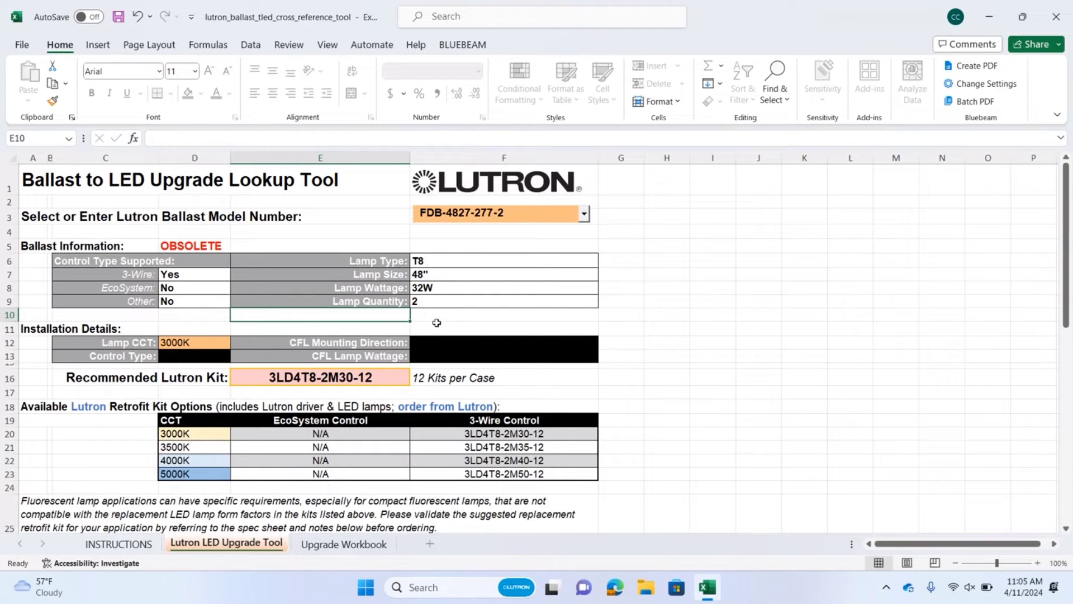
# Replace FDB-4827-277-2 with EC3DT4MWKU1S, giving the T4 CFL kit 3LDHCF-1K30-24.
pyautogui.doubleClick(510, 212)
pyautogui.moveTo(506, 213); pyautogui.dragTo(404, 205)
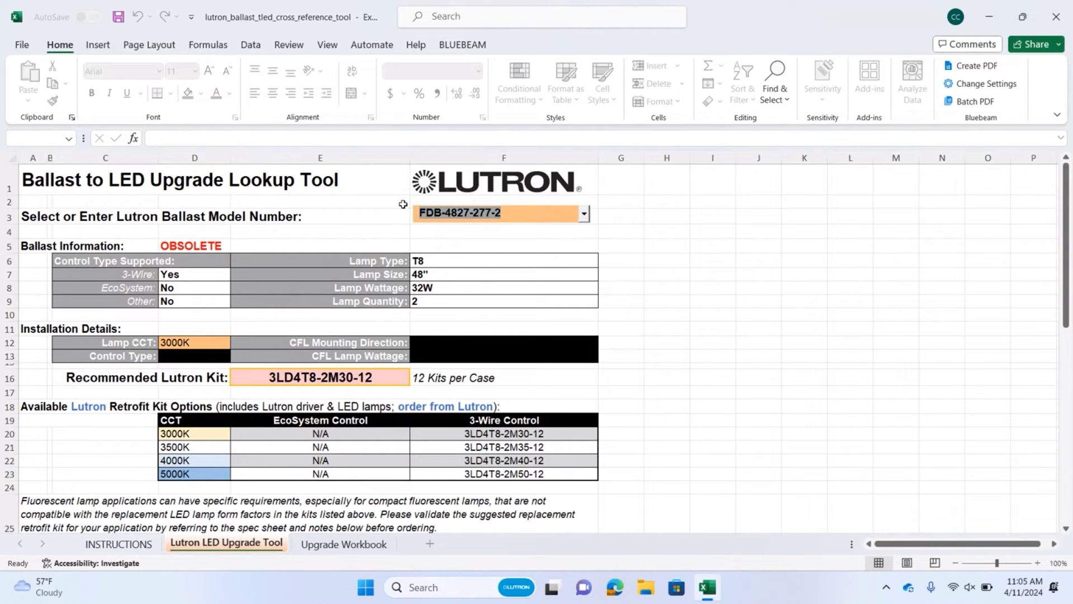
pyautogui.write('EC')
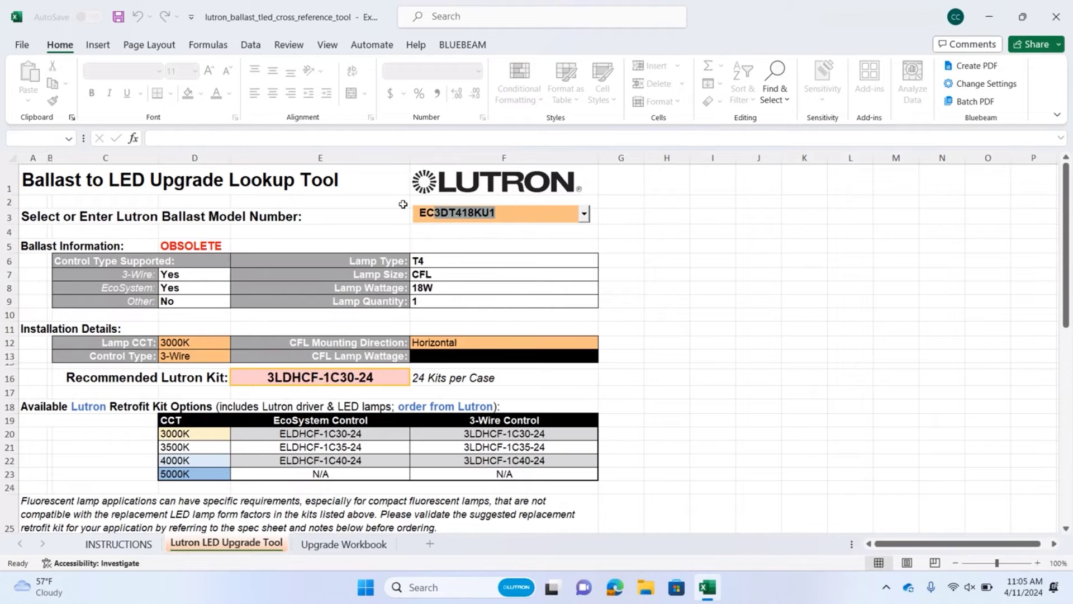
pyautogui.write('3DT4MW')
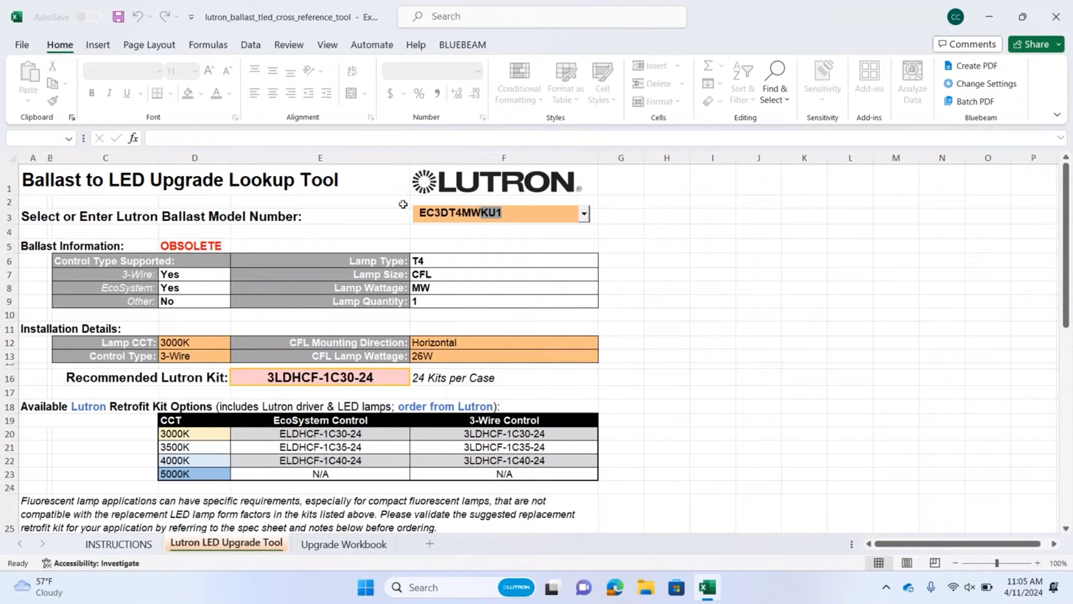
pyautogui.write('KU1S')
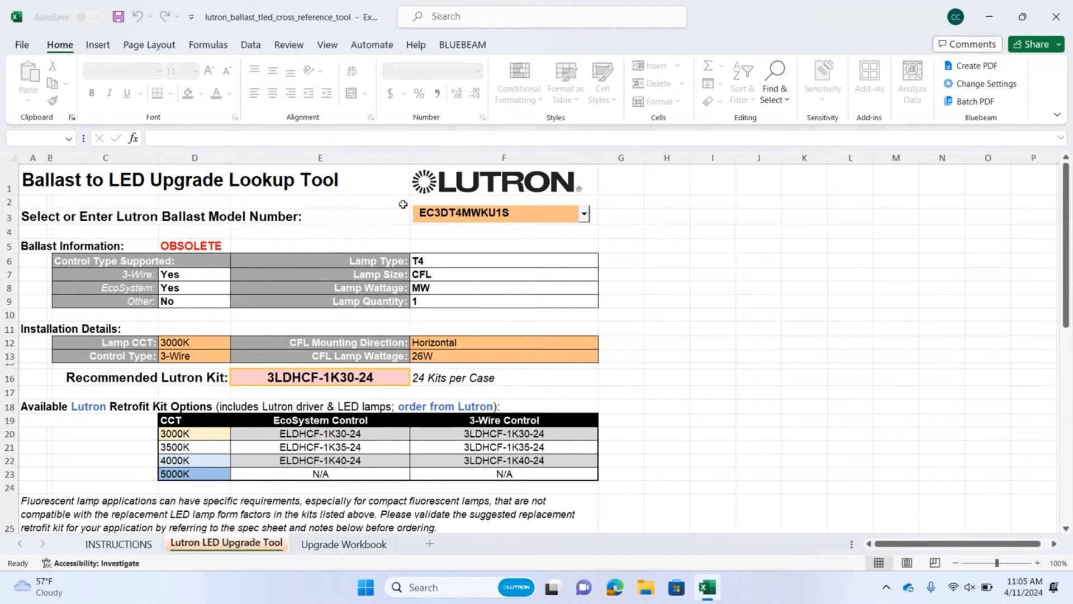
pyautogui.click(500, 231)
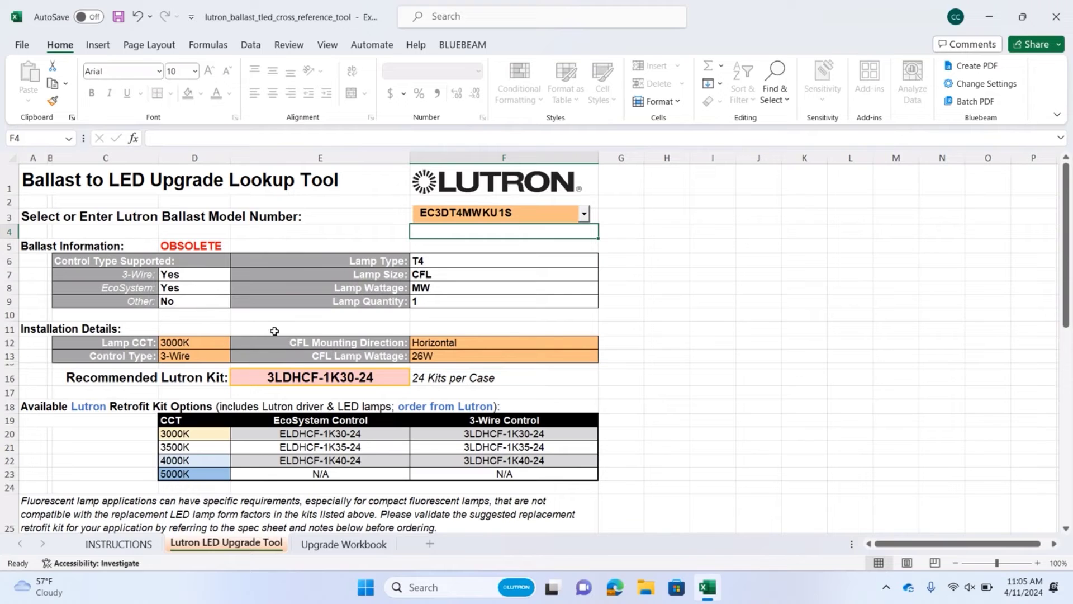
# Choose Vertical mounting, EcoSystem control and 32W lamps, yielding kit ELDRCF-1K30-24.
pyautogui.click(453, 344)
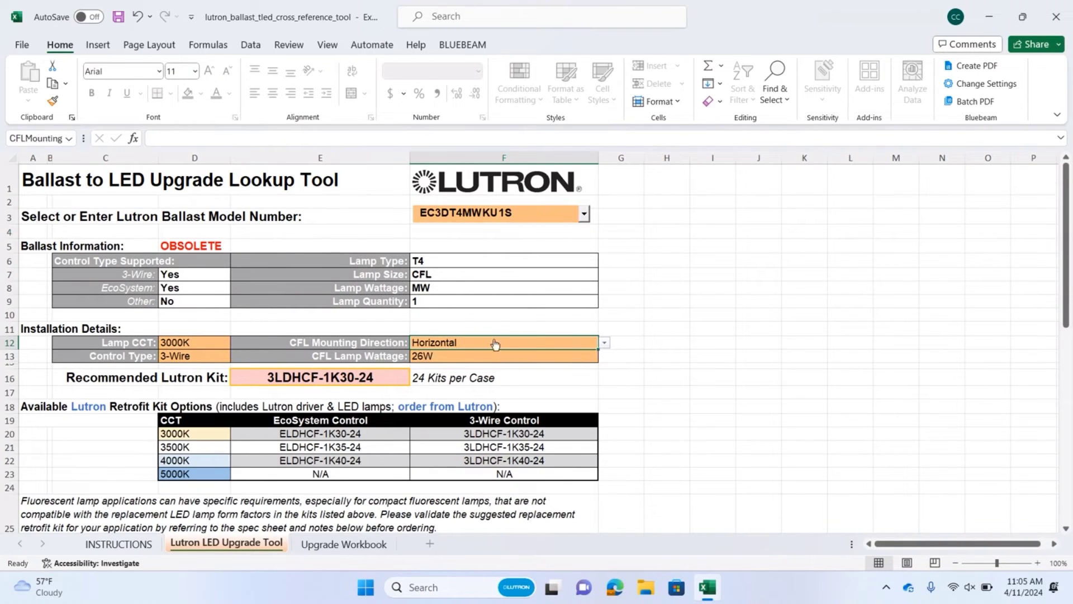
pyautogui.click(604, 342)
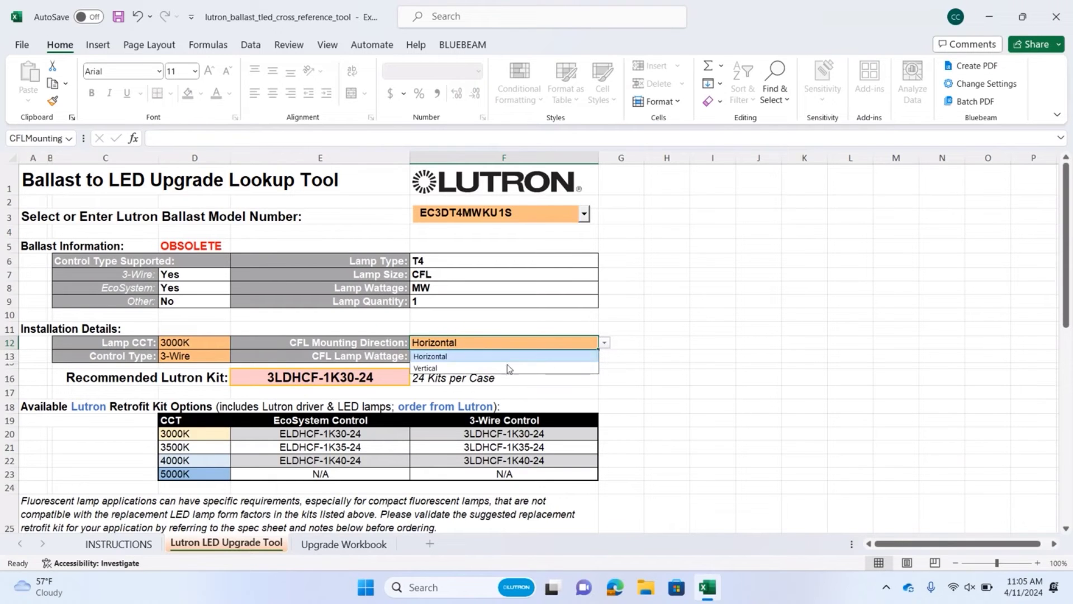
pyautogui.click(480, 367)
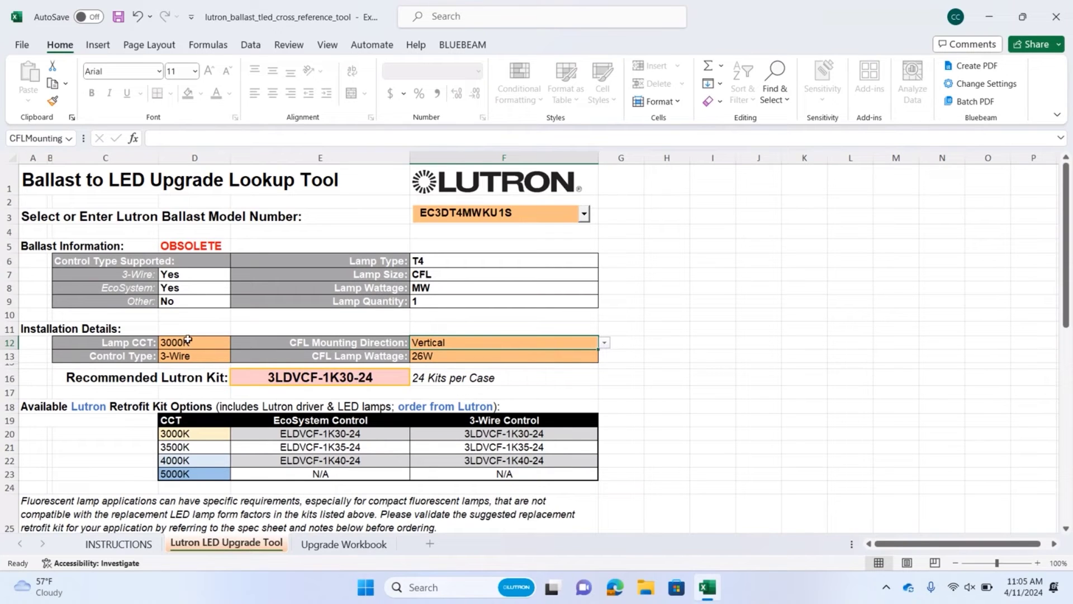
pyautogui.click(171, 353)
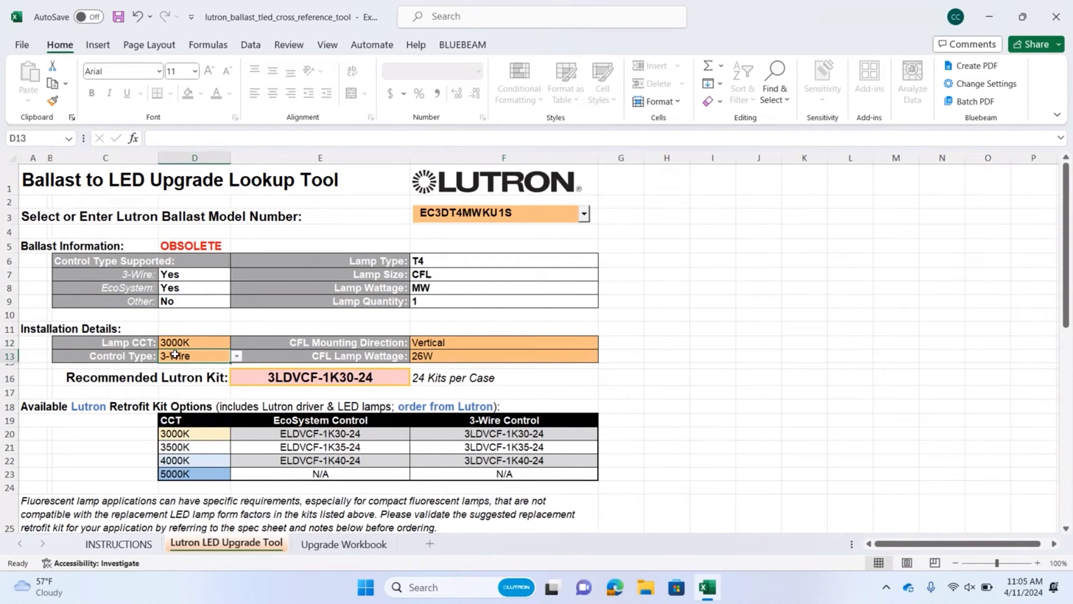
pyautogui.click(237, 356)
pyautogui.click(180, 382)
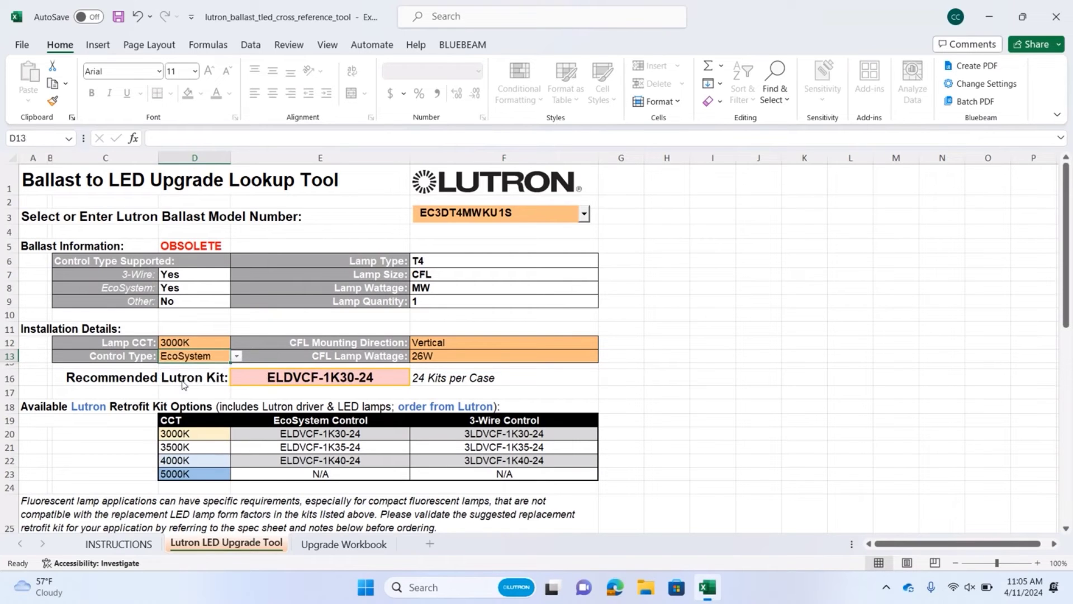
pyautogui.click(484, 356)
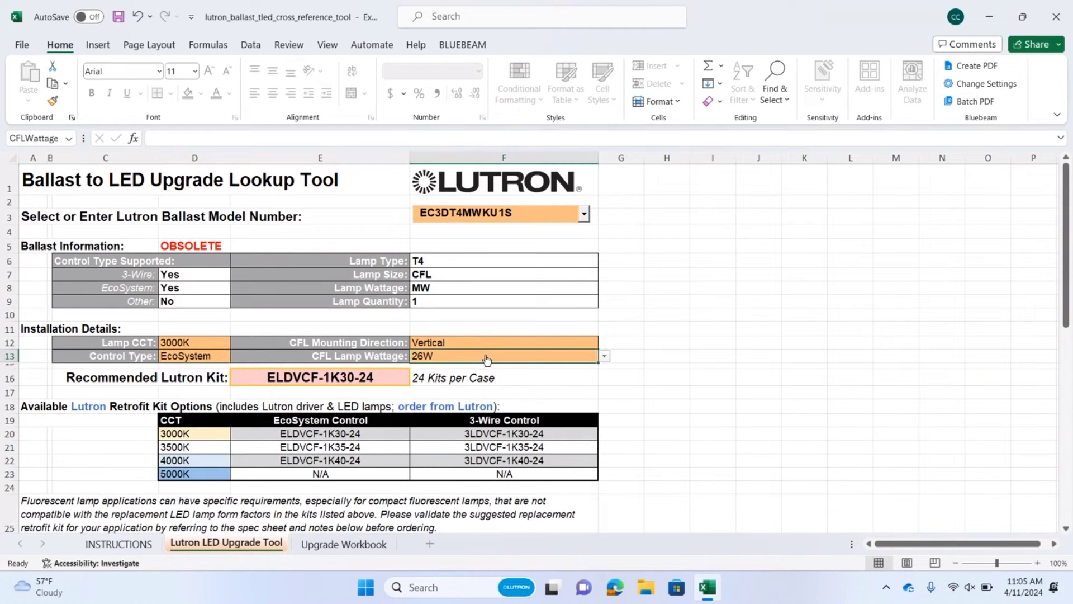
pyautogui.click(603, 360)
pyautogui.click(526, 382)
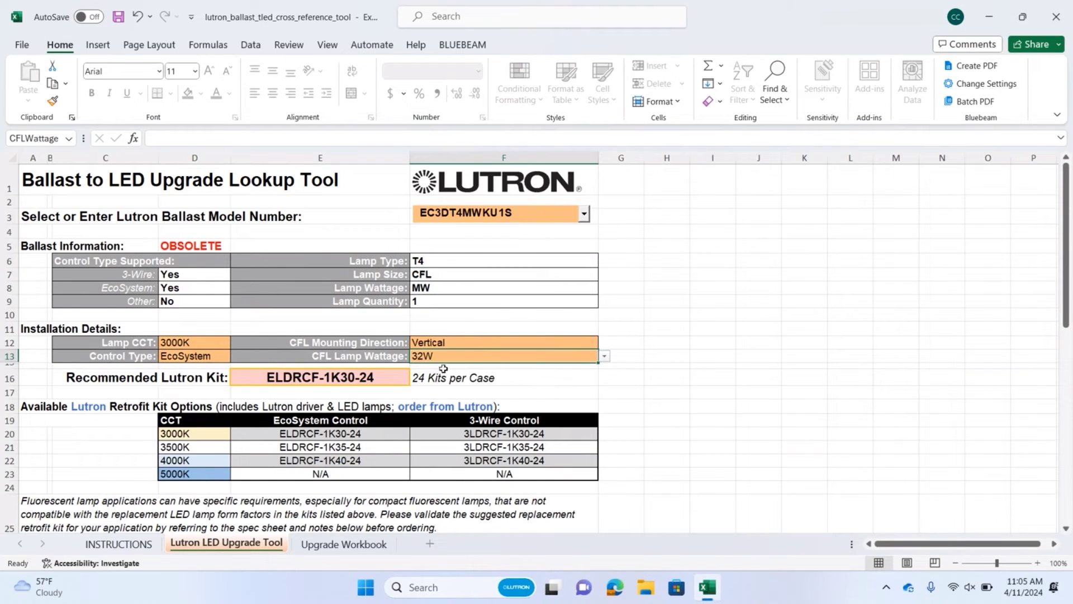
pyautogui.click(369, 331)
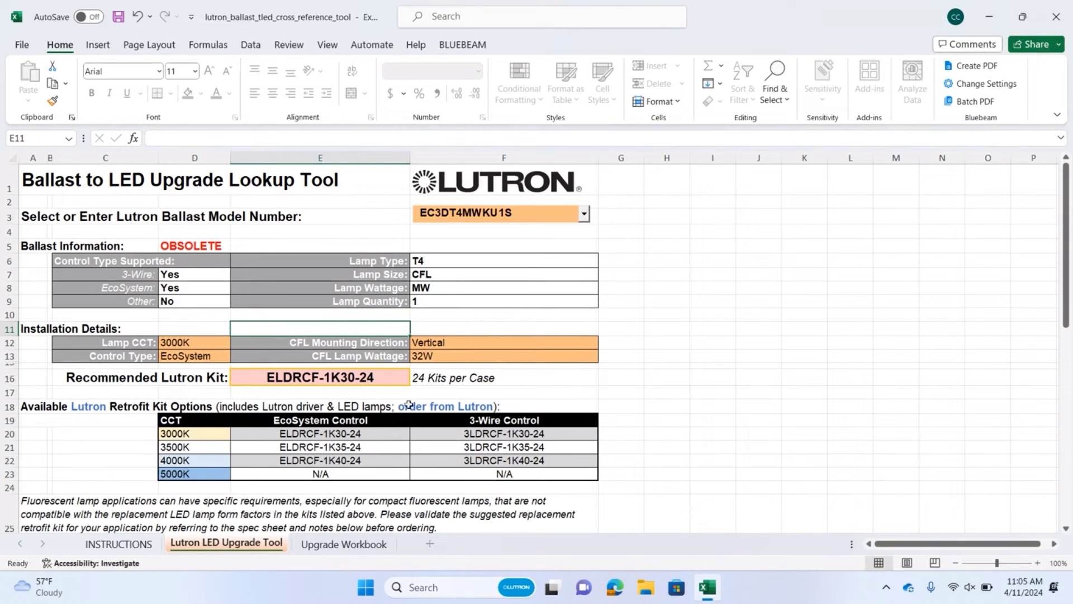
# Read the Notes below the kit options, then show the Upgrade Workbook worksheet.
pyautogui.scroll(-4, 78, 379)
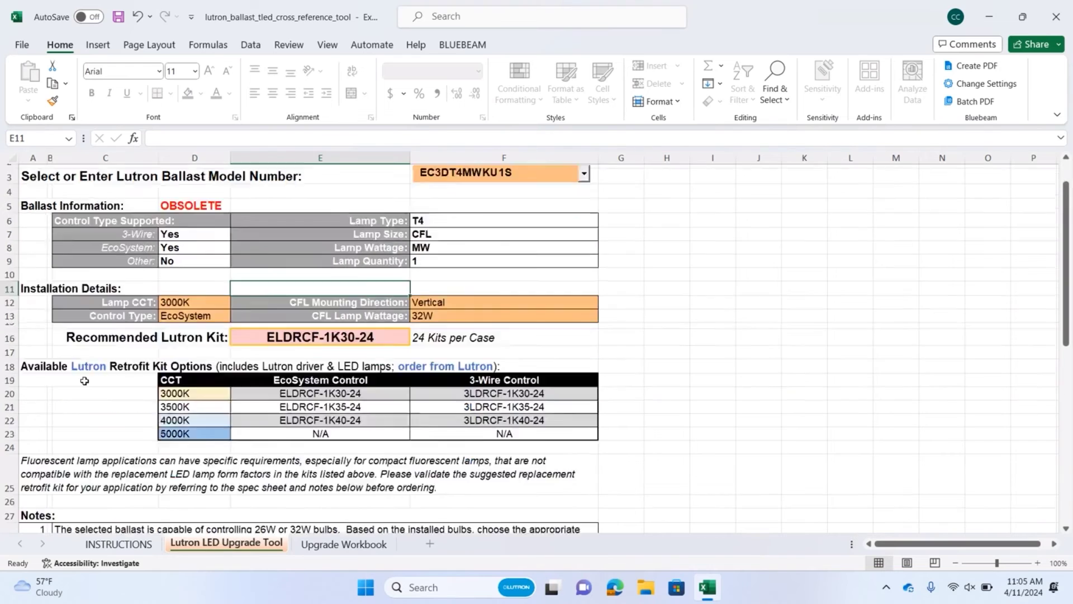
pyautogui.scroll(-1, 79, 380)
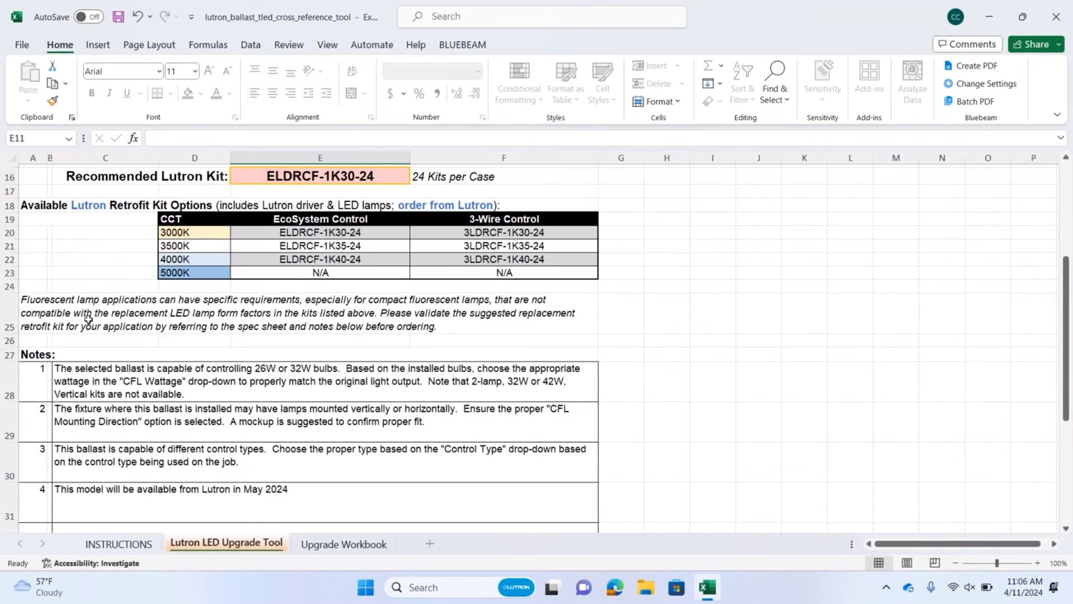
pyautogui.scroll(5, 88, 320)
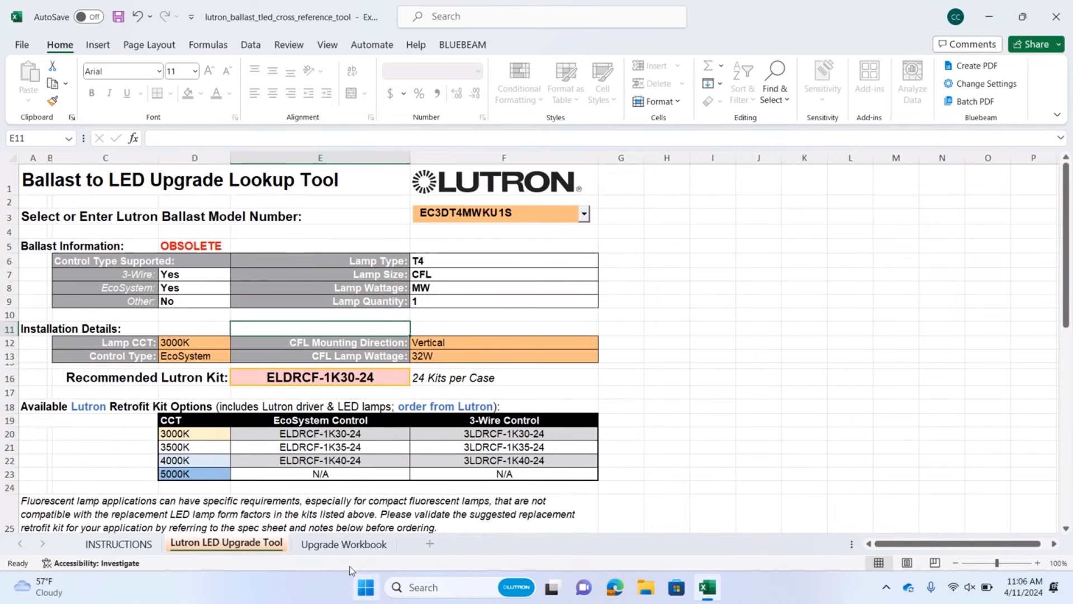
pyautogui.click(342, 543)
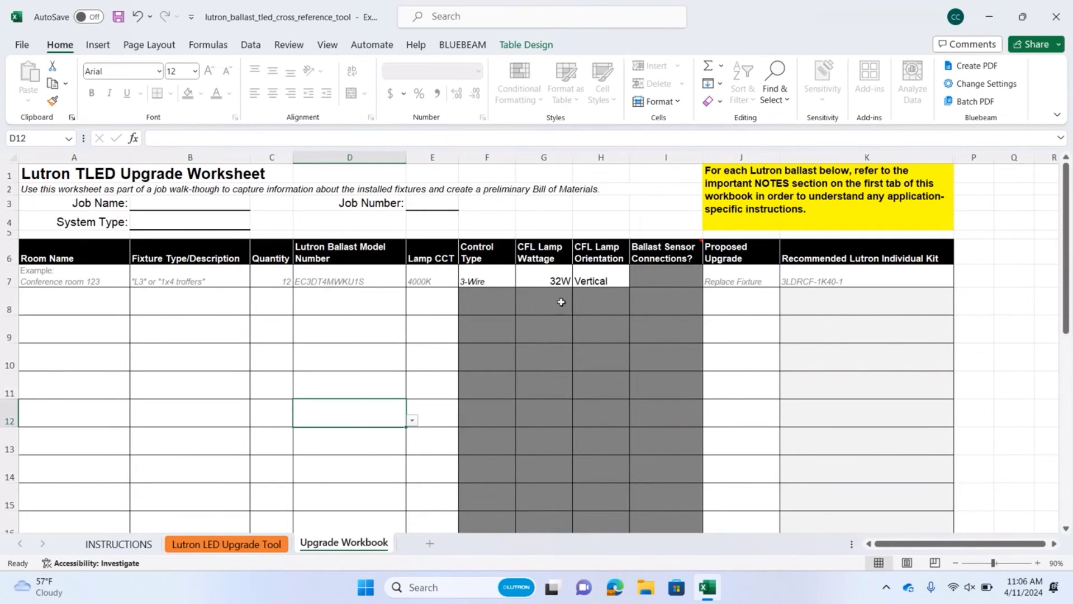
# Return to the INSTRUCTIONS sheet showing usage steps and control-wiring examples.
pyautogui.click(135, 545)
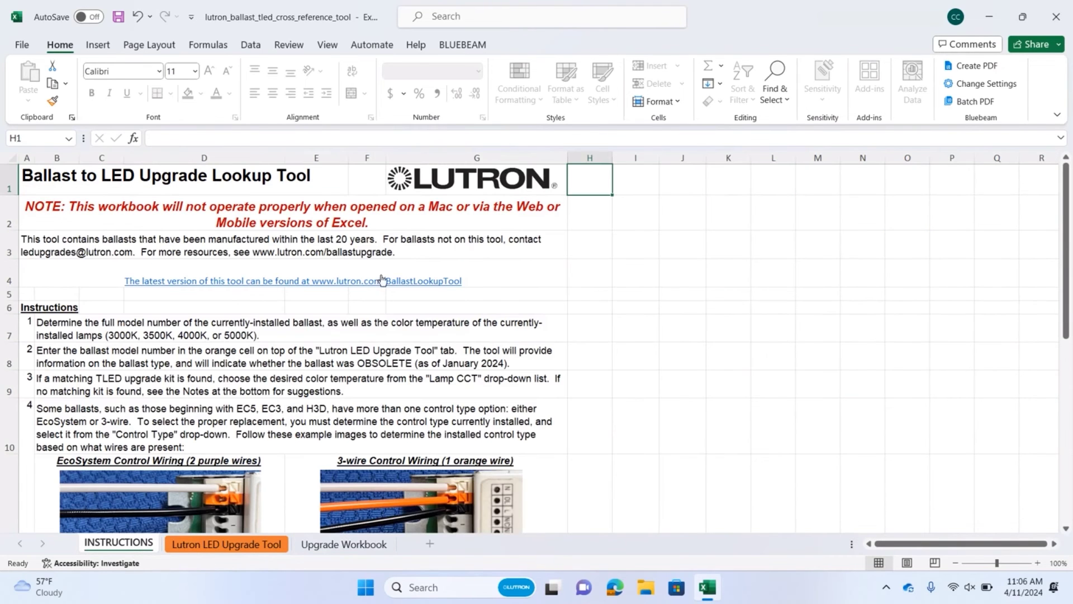